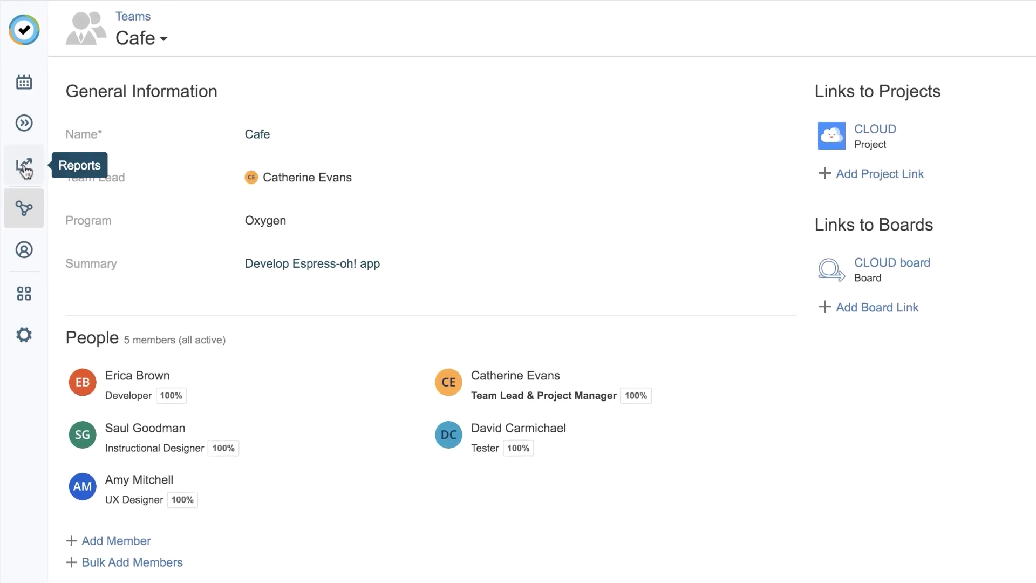
Open the Reports page showing the Logged Time report type and the nine saved reports
left_click(24, 168)
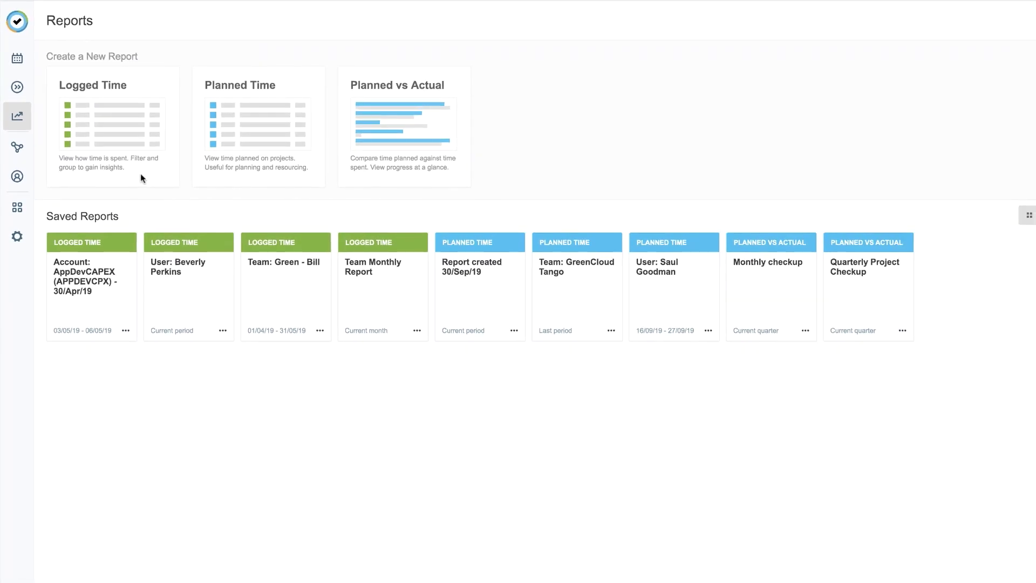
left_click(141, 173)
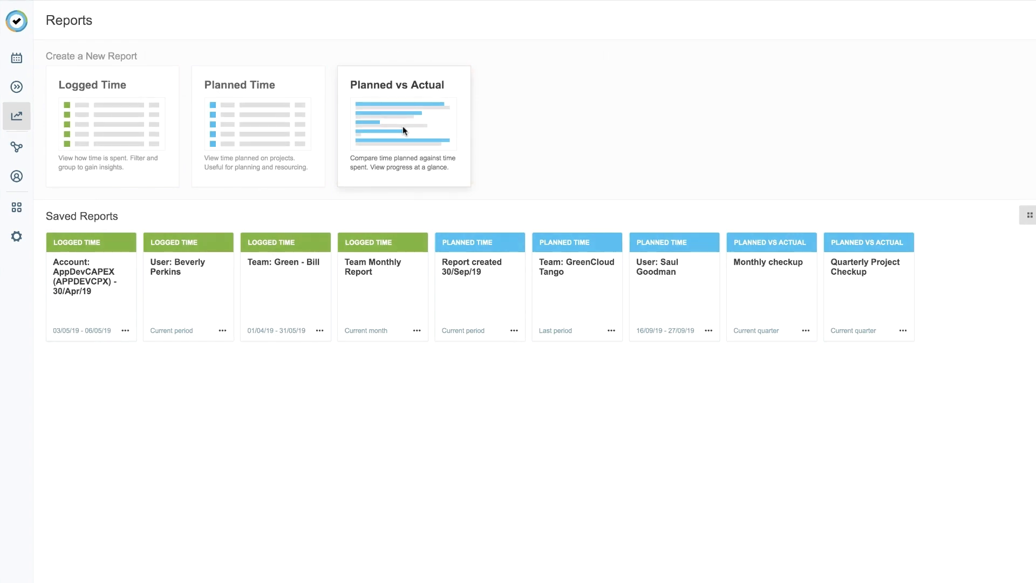
Start a new Logged Time report filtered by Teams to include only Cafe
left_click(104, 125)
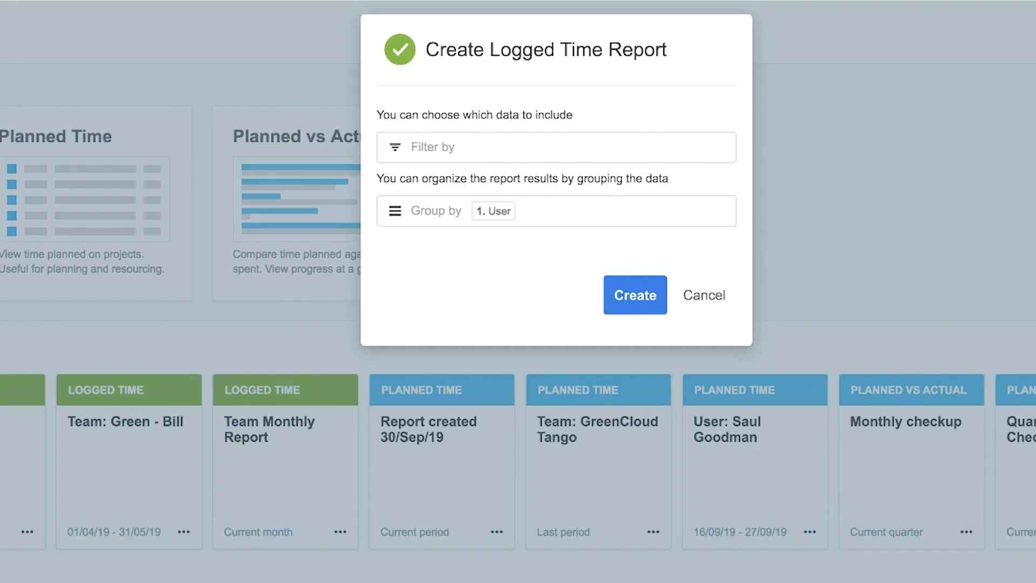
left_click(467, 147)
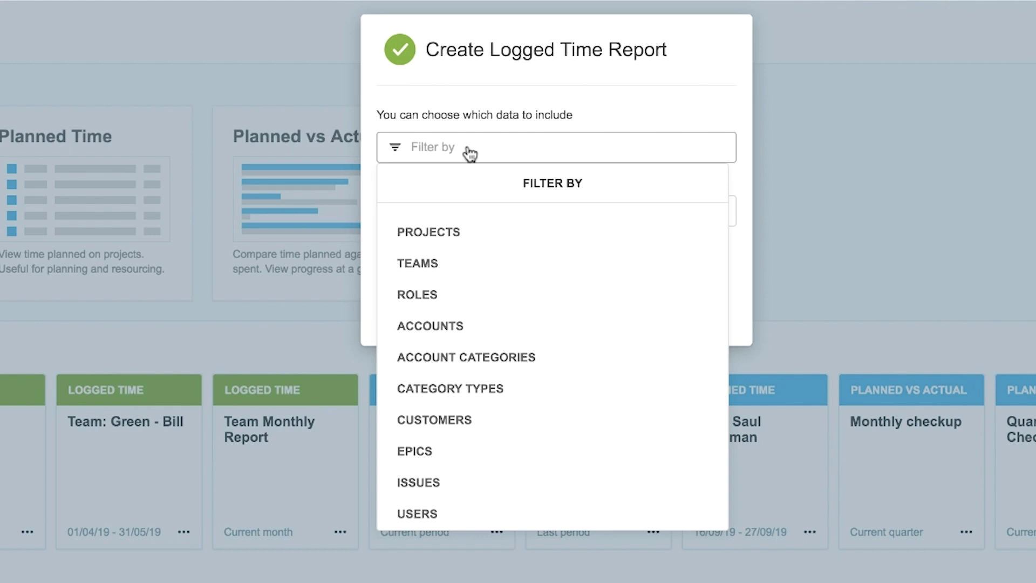
left_click(461, 272)
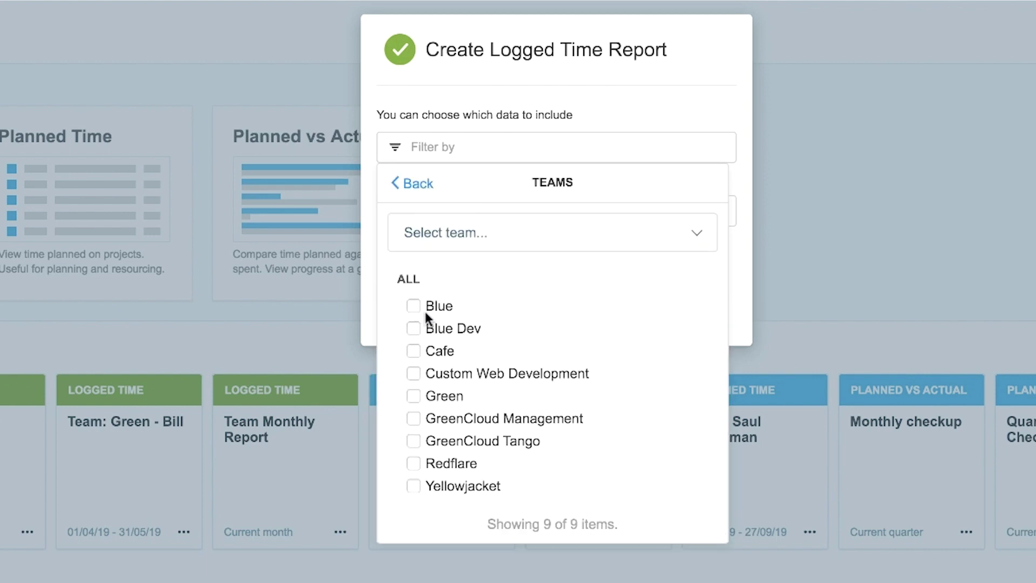
left_click(413, 351)
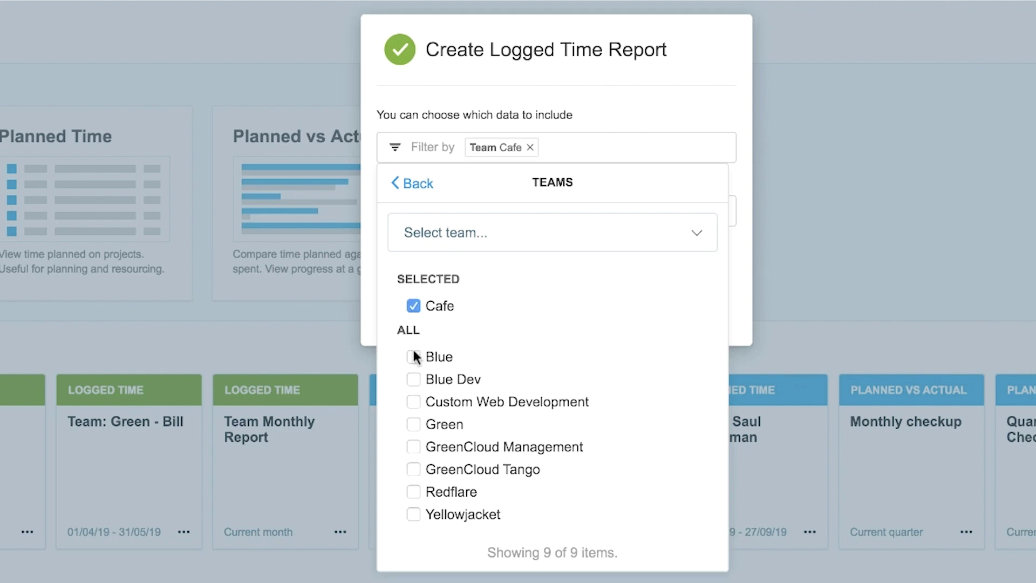
left_click(413, 184)
left_click(368, 179)
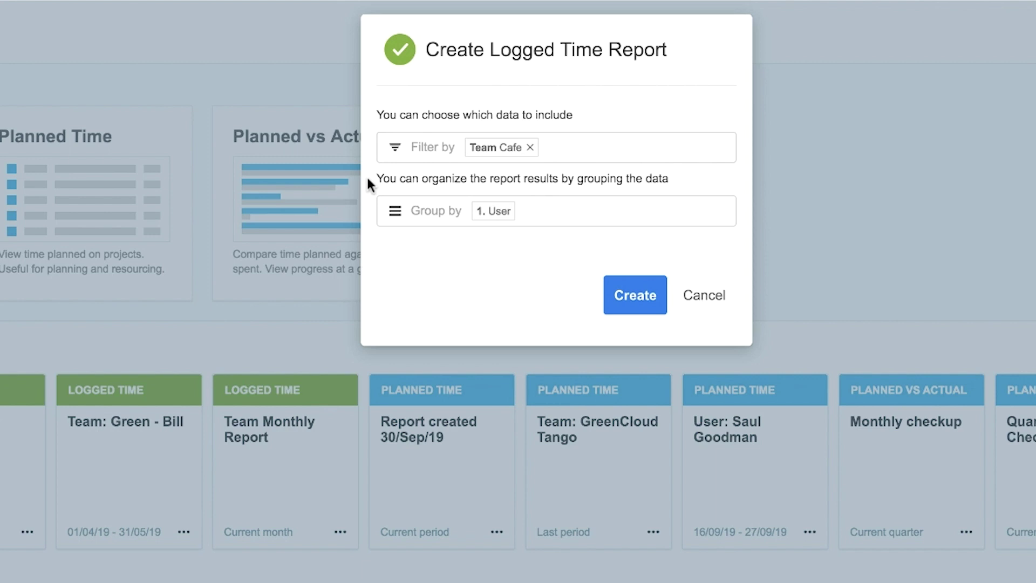
Add Project, Epic and Issue grouping levels beneath User, in that order
left_click(528, 218)
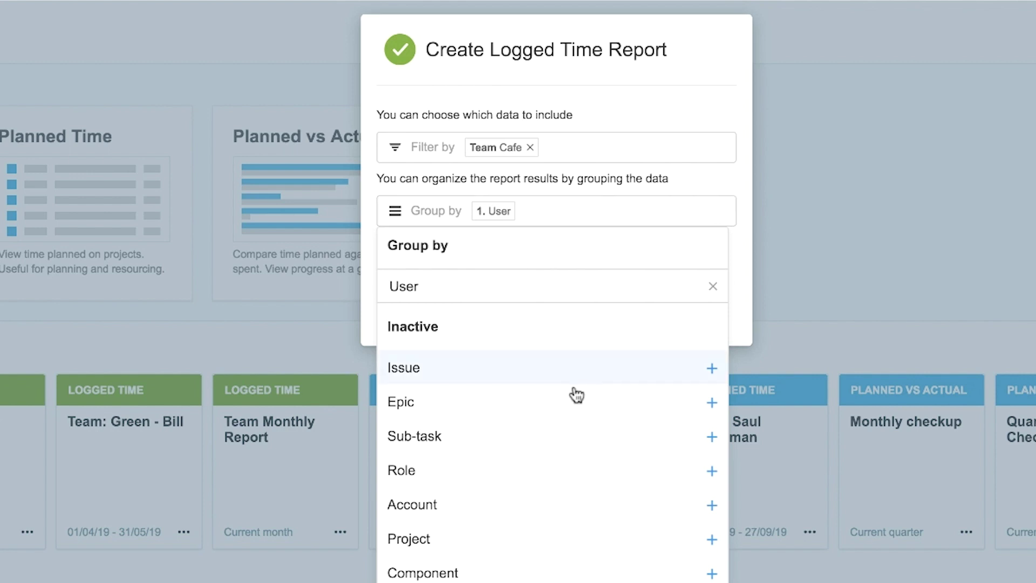
left_click(563, 539)
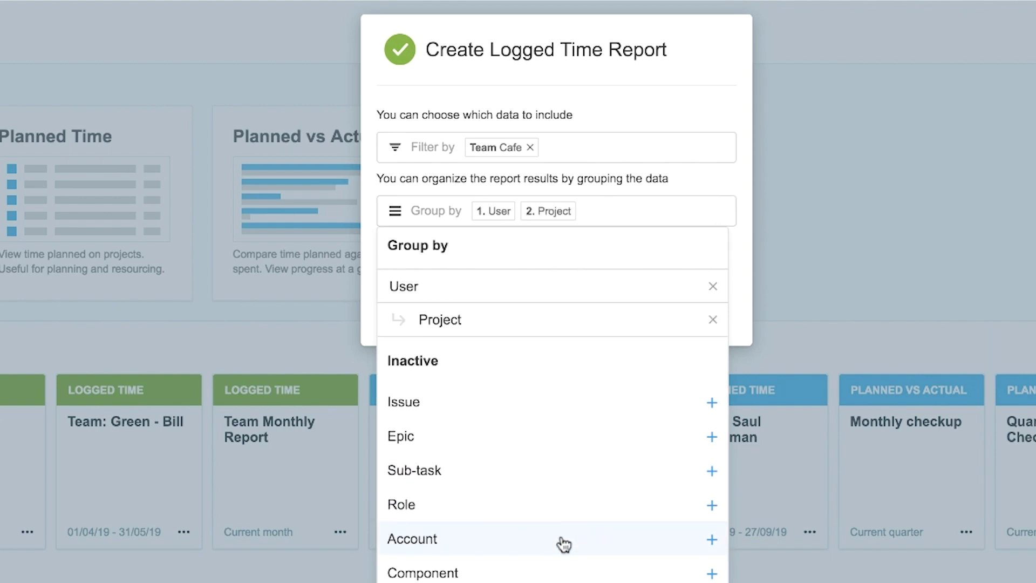
left_click(544, 412)
left_click(540, 444)
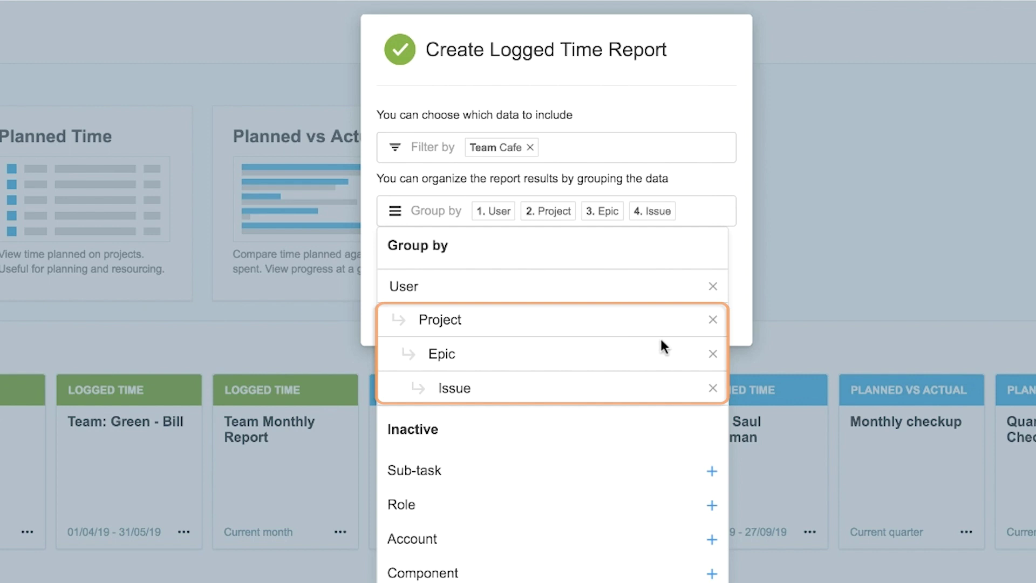
left_click(737, 335)
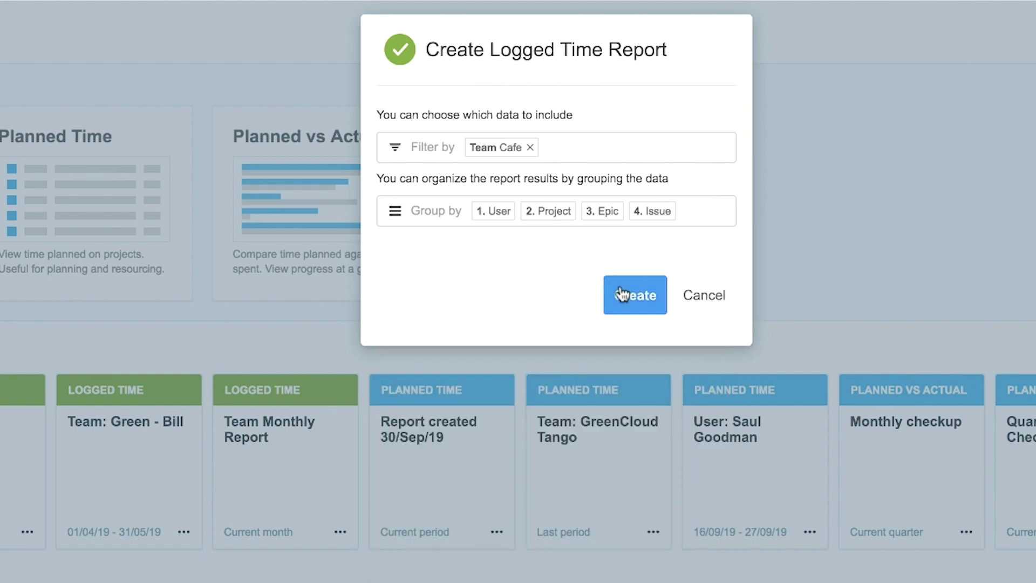
Create the report (157 hours for 6–24 Jan 2020) and review its filter and grouping settings
left_click(634, 298)
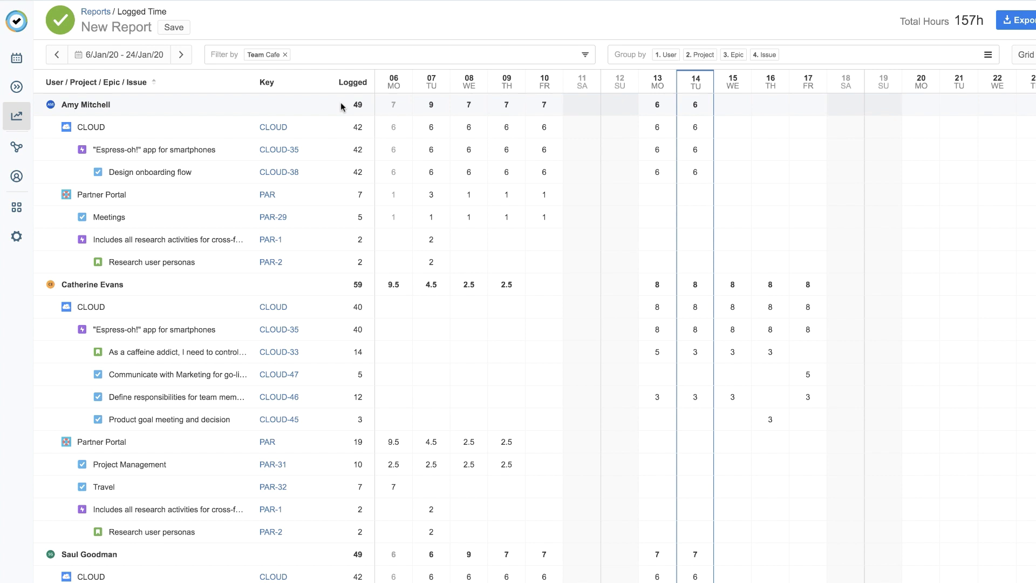
left_click(344, 58)
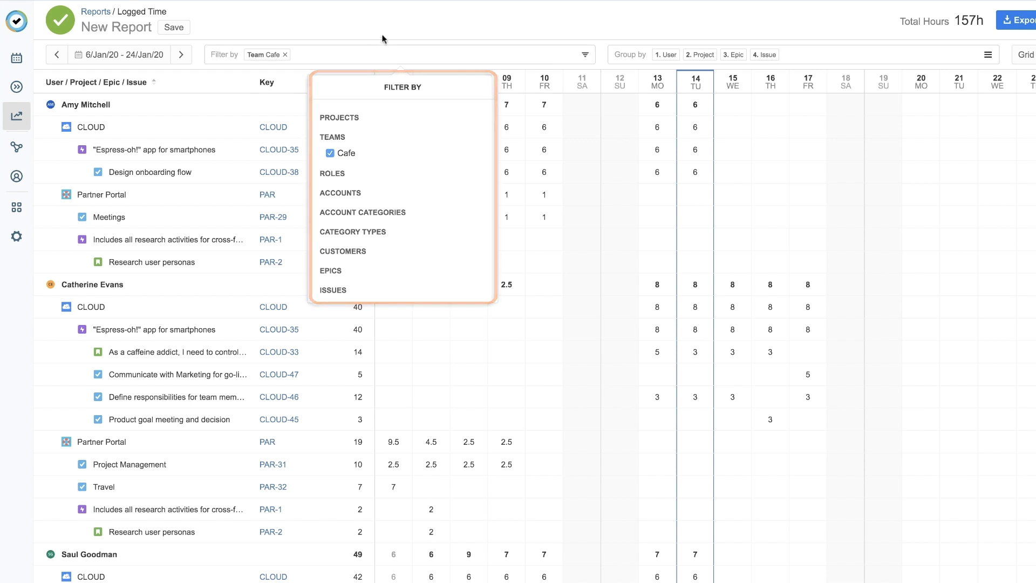
left_click(394, 22)
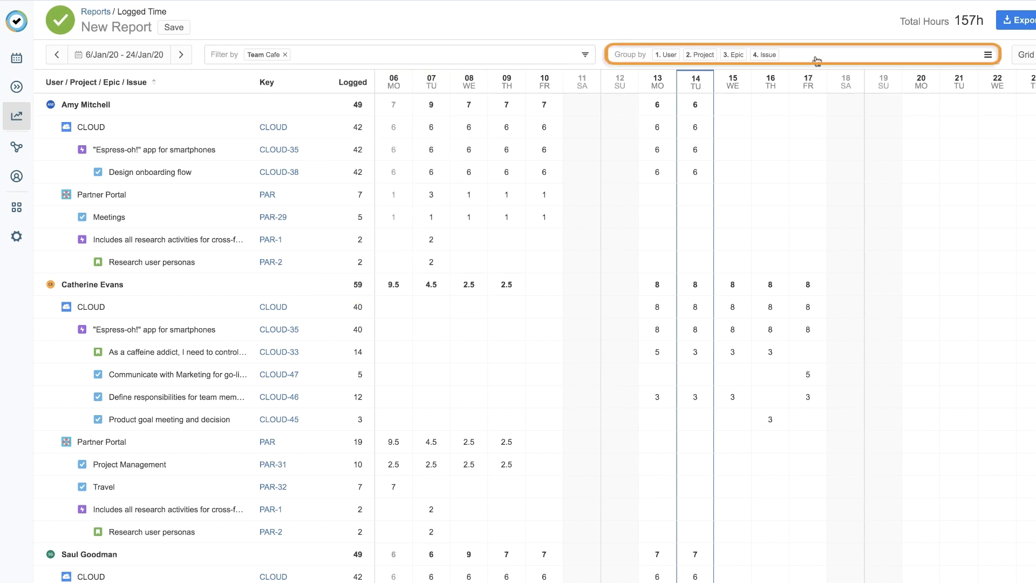
left_click(816, 61)
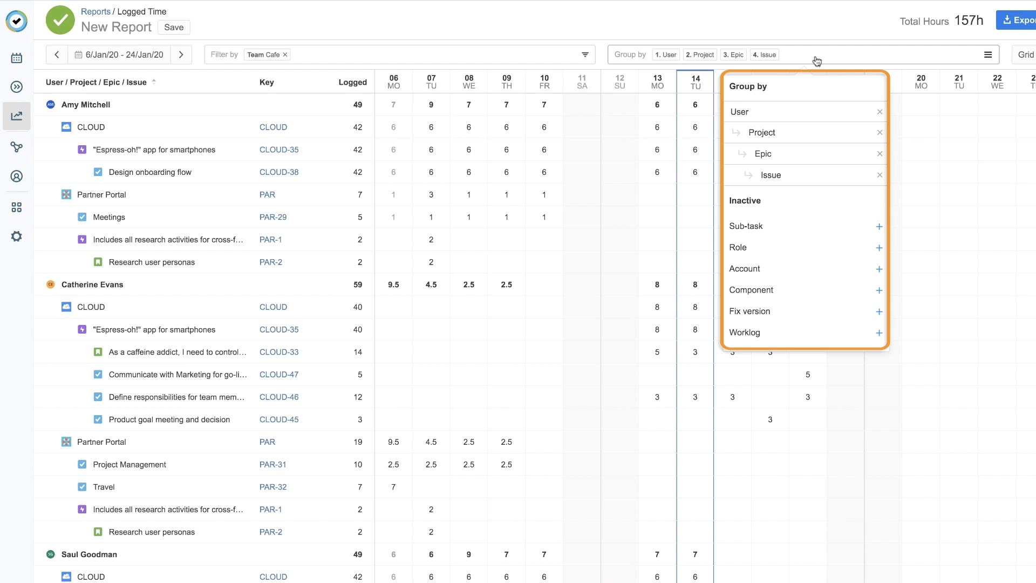
left_click(803, 21)
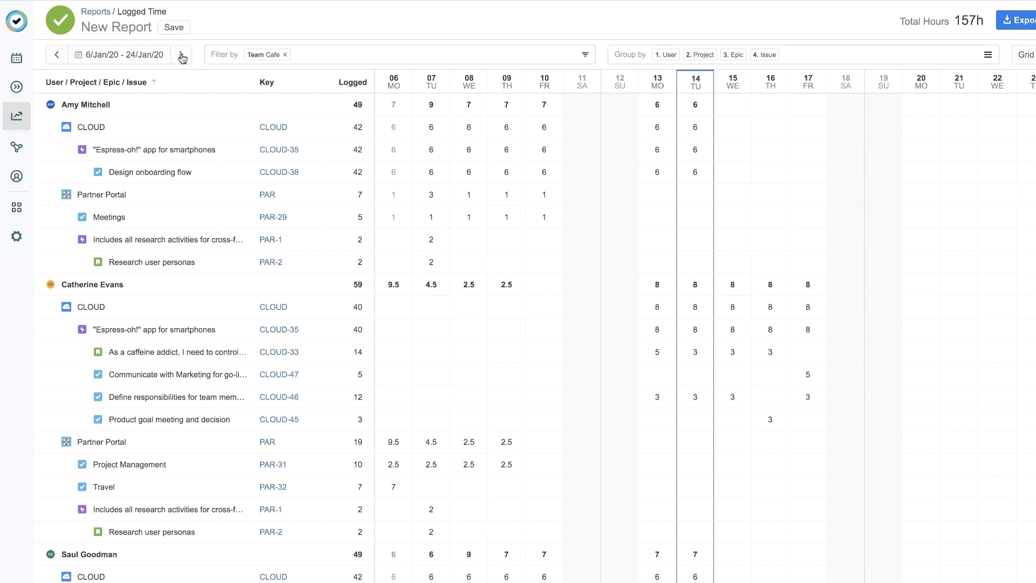
Change the date range to Current Month (1–31 Jan 2020) and apply it
left_click(121, 56)
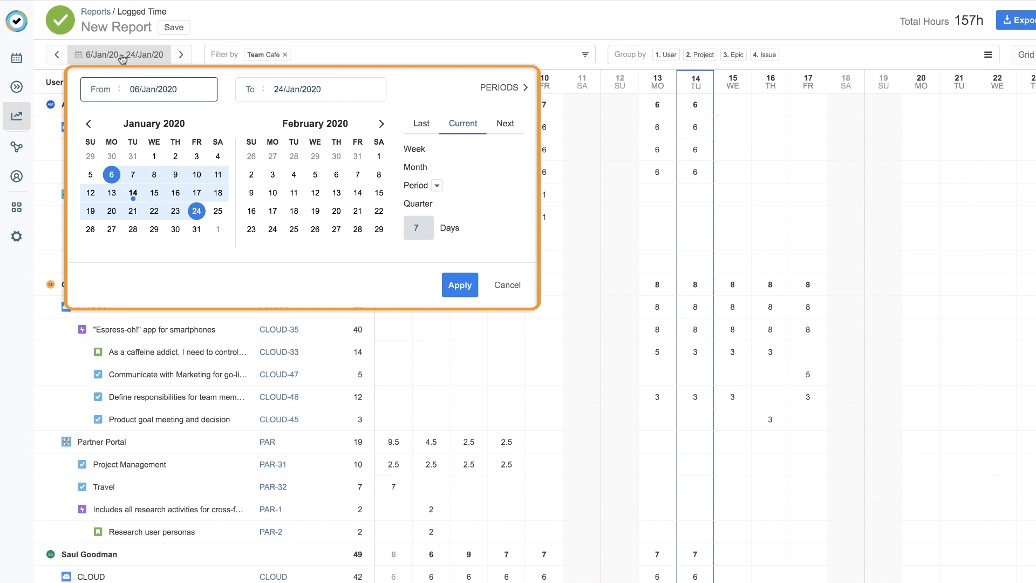
left_click(334, 91)
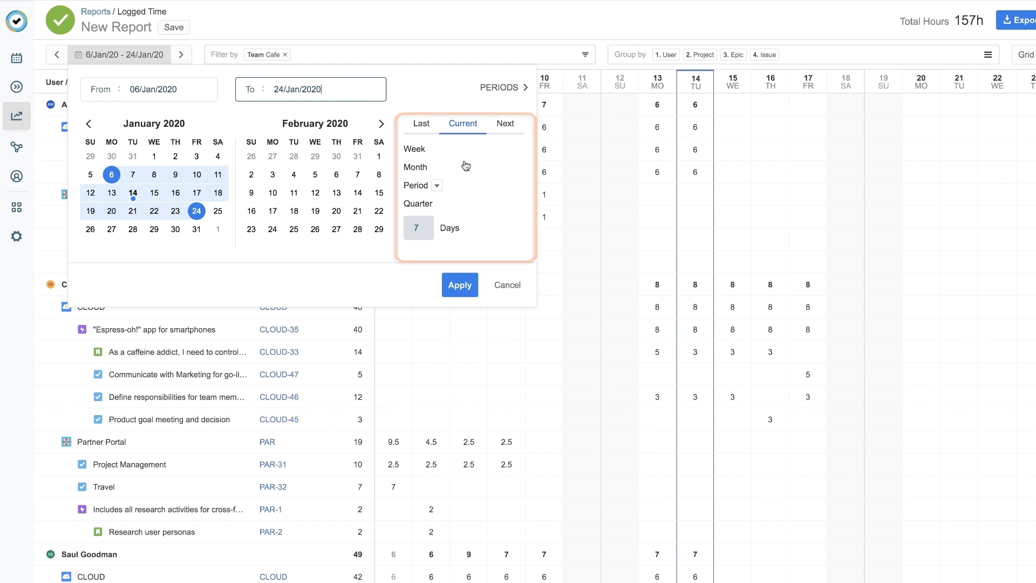
left_click(461, 129)
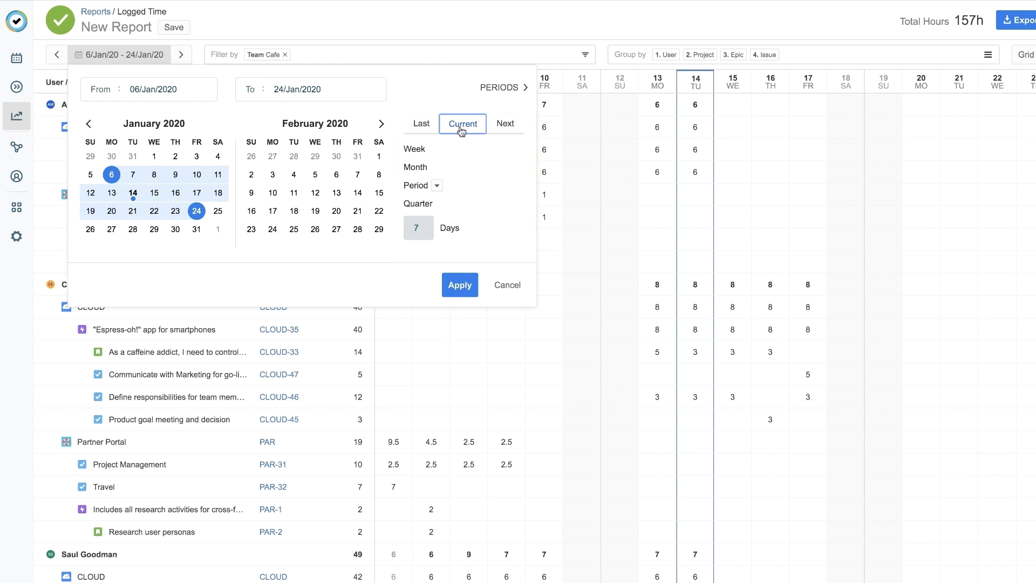
left_click(414, 168)
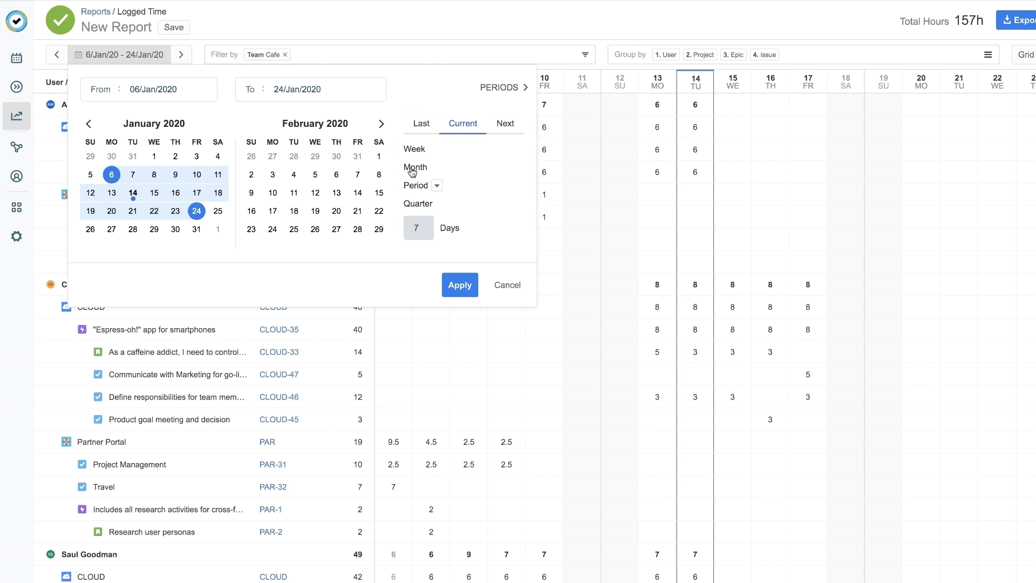
left_click(460, 283)
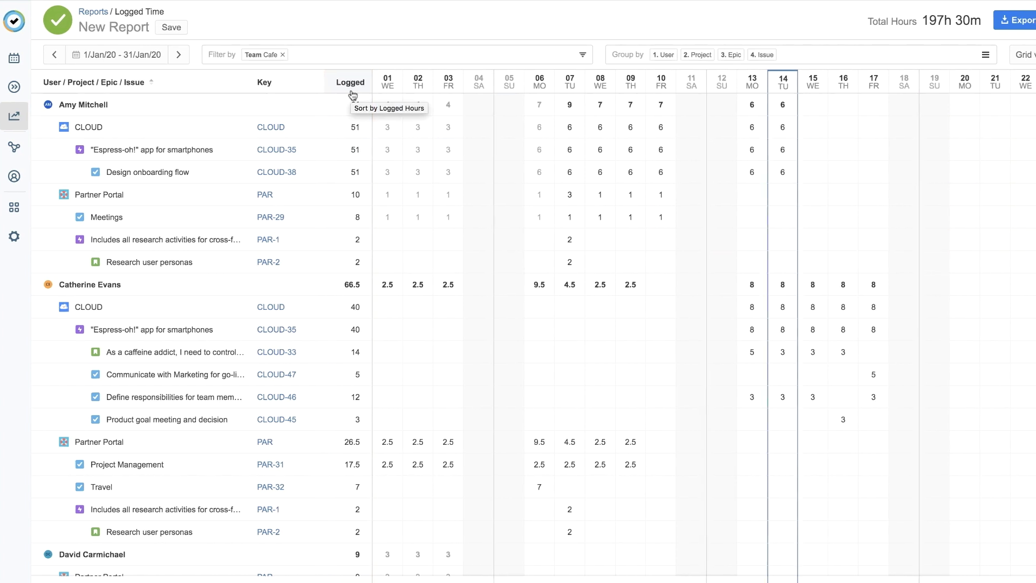
Switch the grid to Weeks and add the Logged/Required and Required columns
left_click(1025, 59)
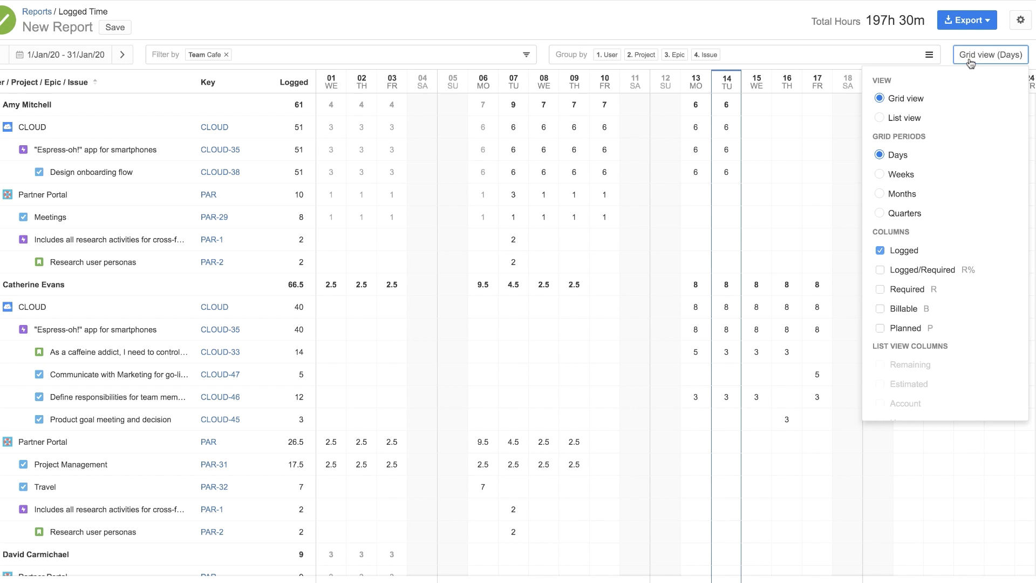
left_click(879, 175)
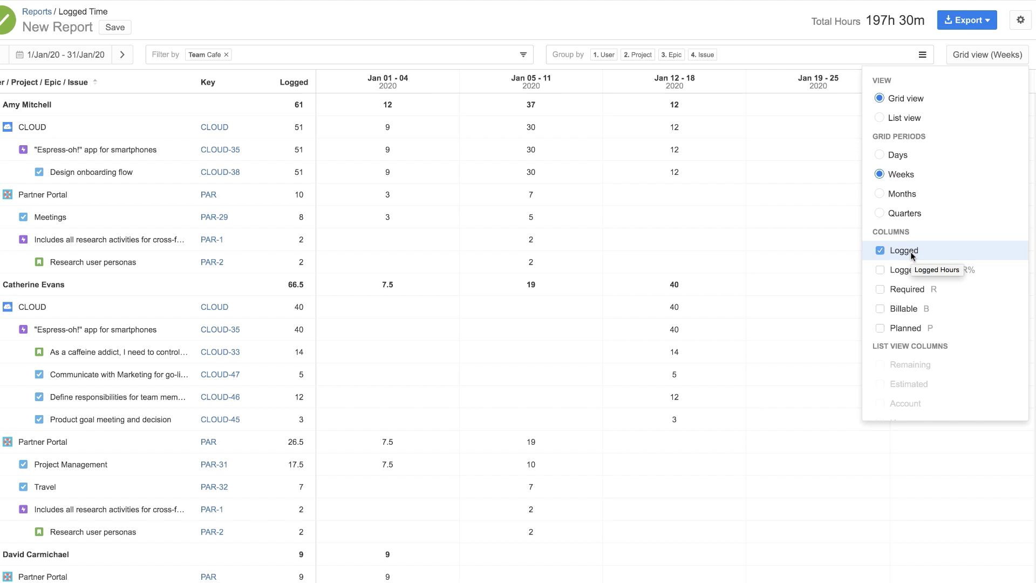
left_click(879, 271)
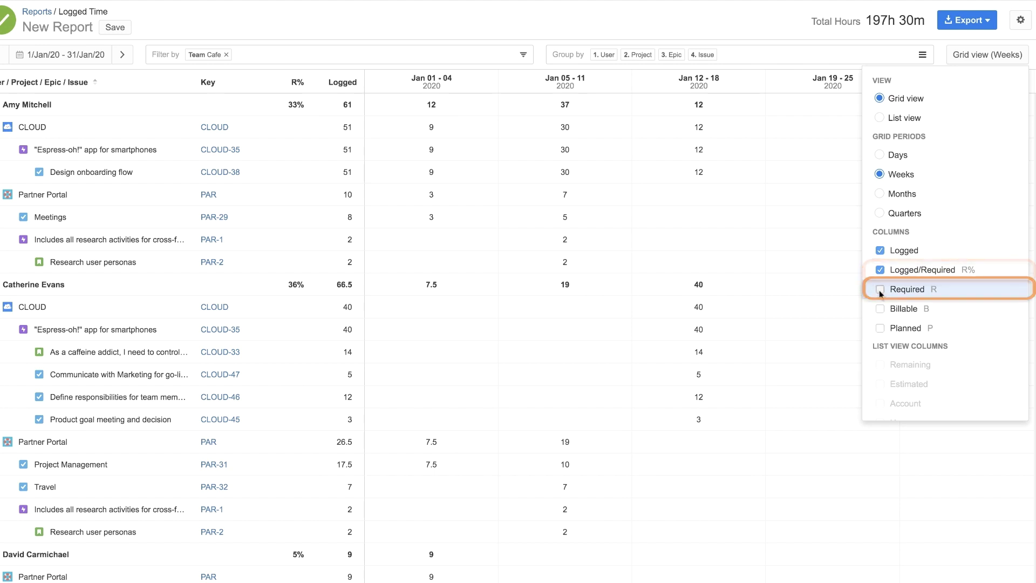
left_click(879, 289)
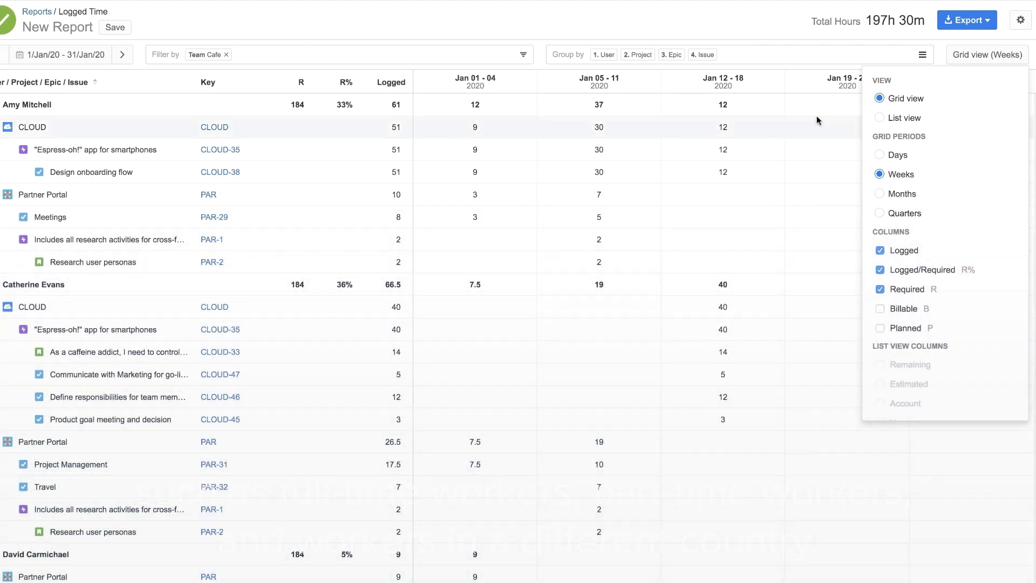
left_click(765, 32)
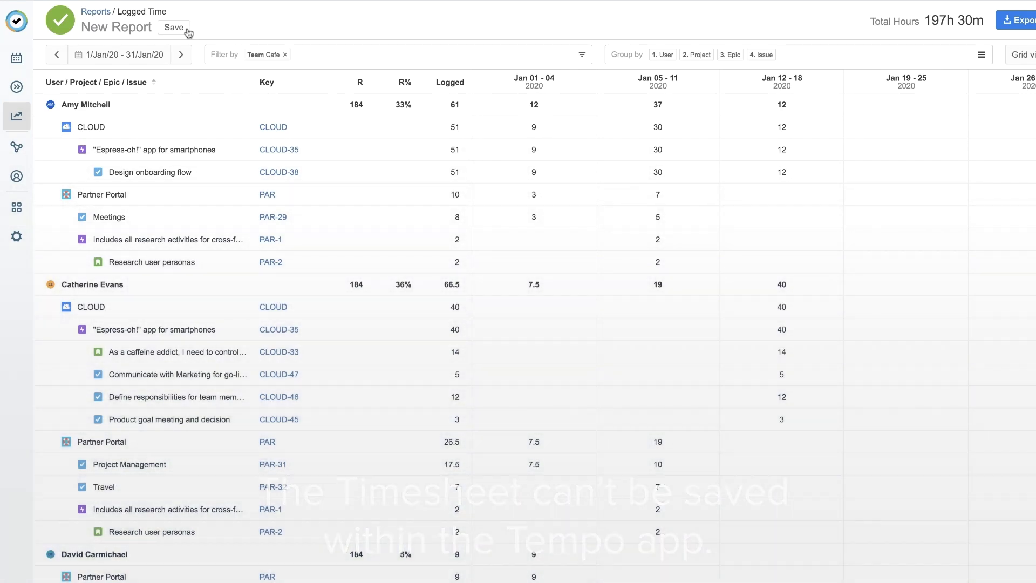
Save the report under the title 'Team Monthly Report'
left_click(186, 30)
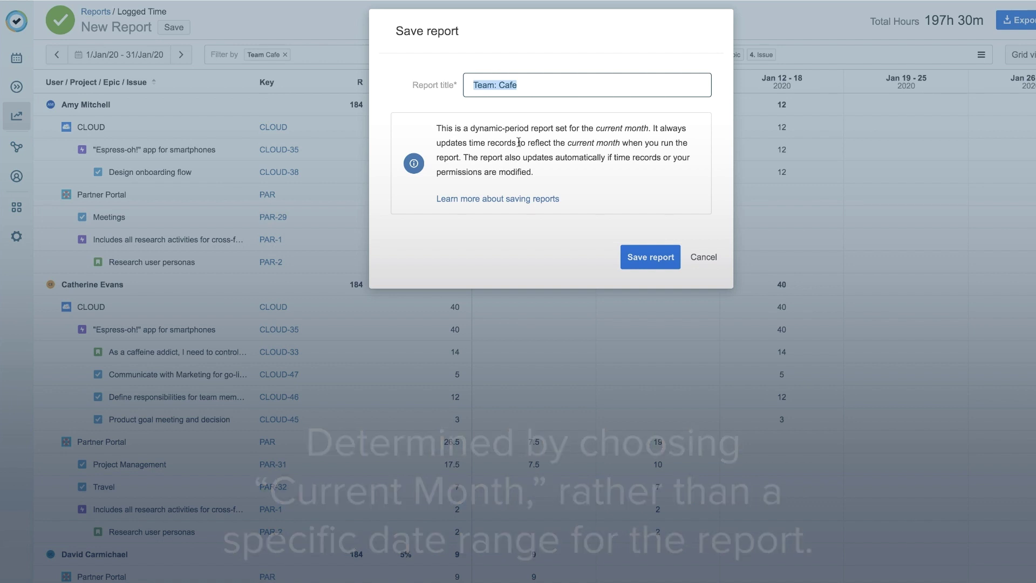
left_click(529, 83)
key("BackSpace")
key("BackSpace")
key("BackSpace")
key("BackSpace")
key("BackSpace")
key("BackSpace")
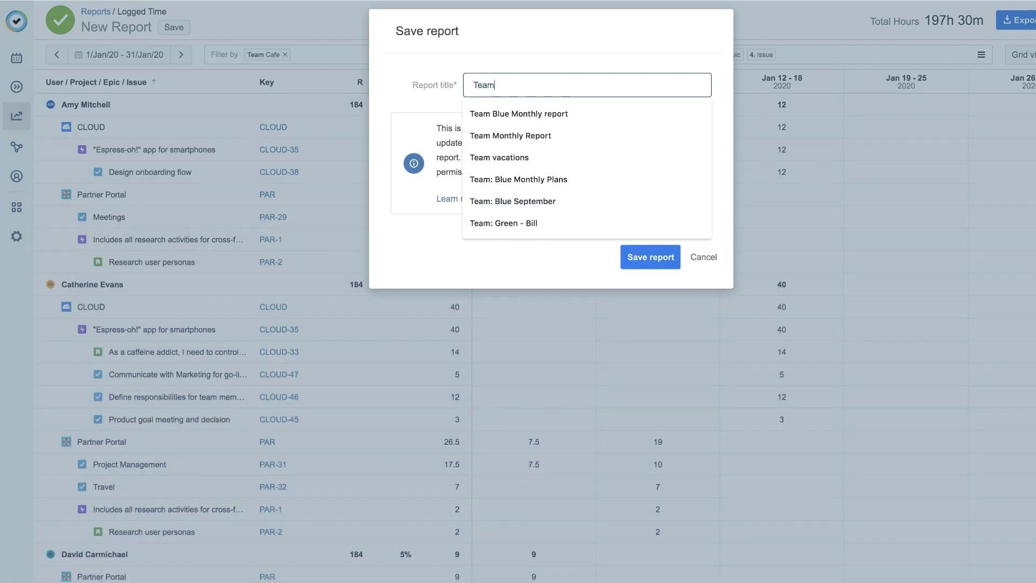
left_click(532, 115)
left_click(532, 135)
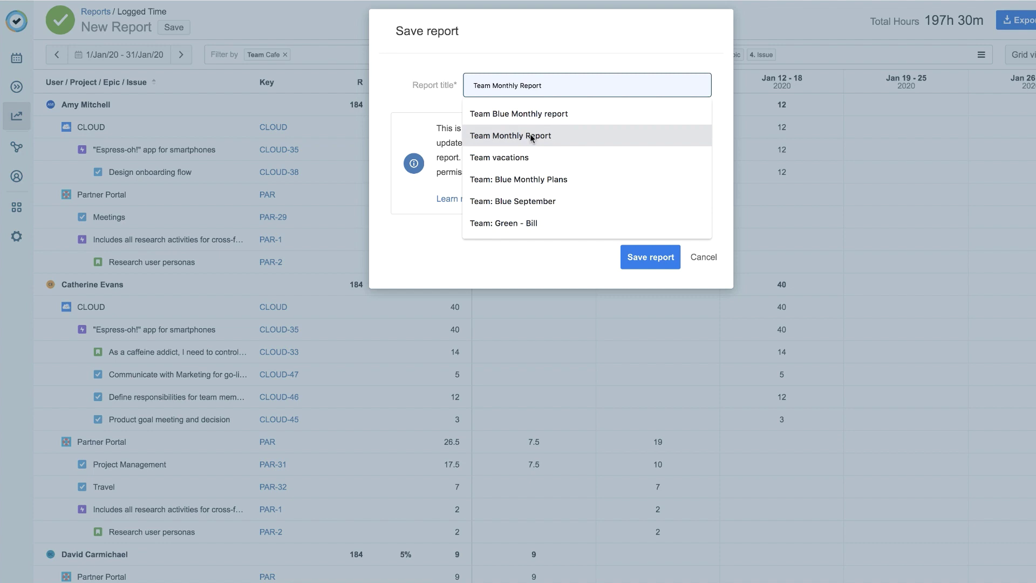
left_click(532, 137)
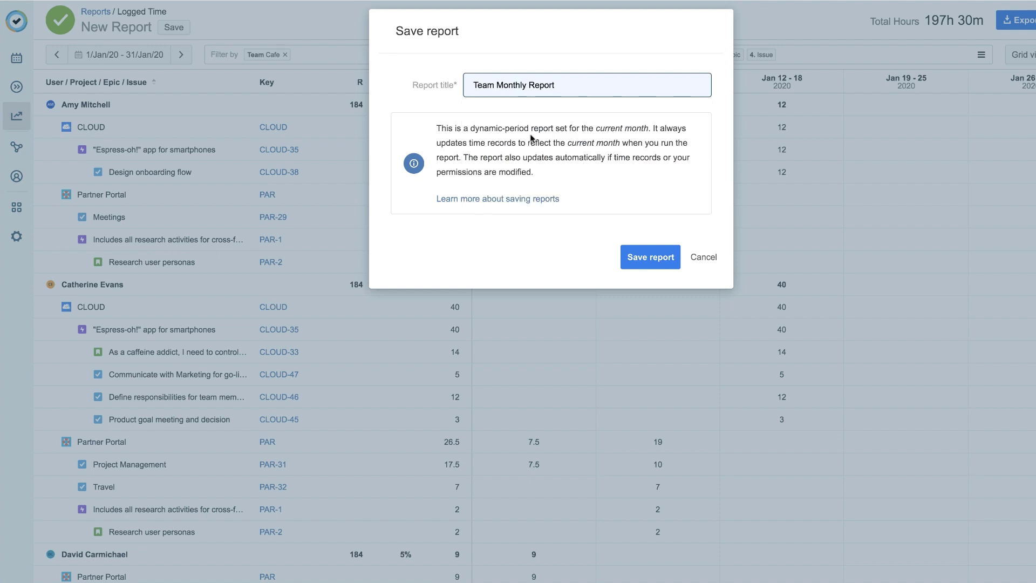
left_click(661, 258)
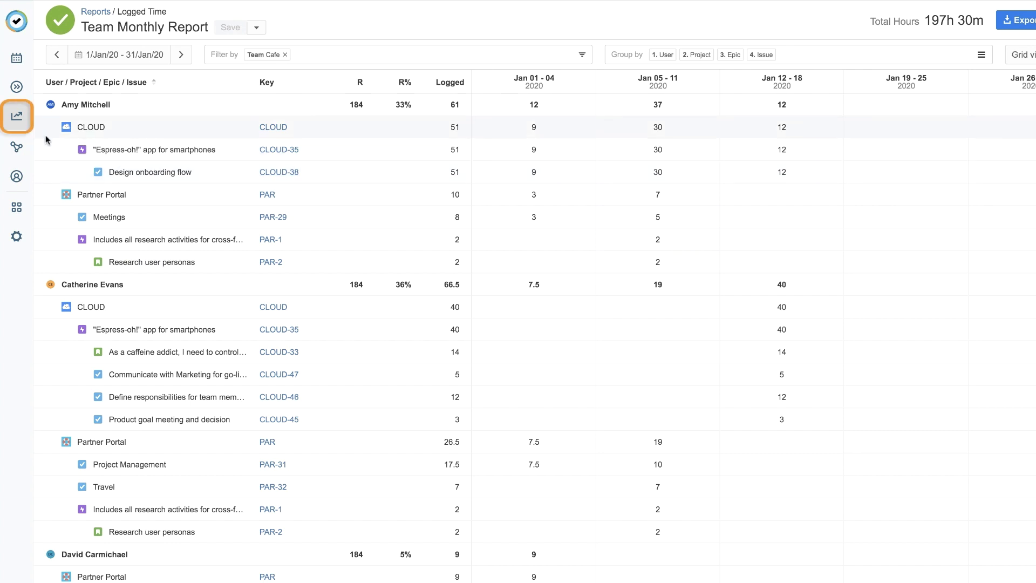
Return to the Reports overview and open the saved Team Monthly Report card
left_click(17, 117)
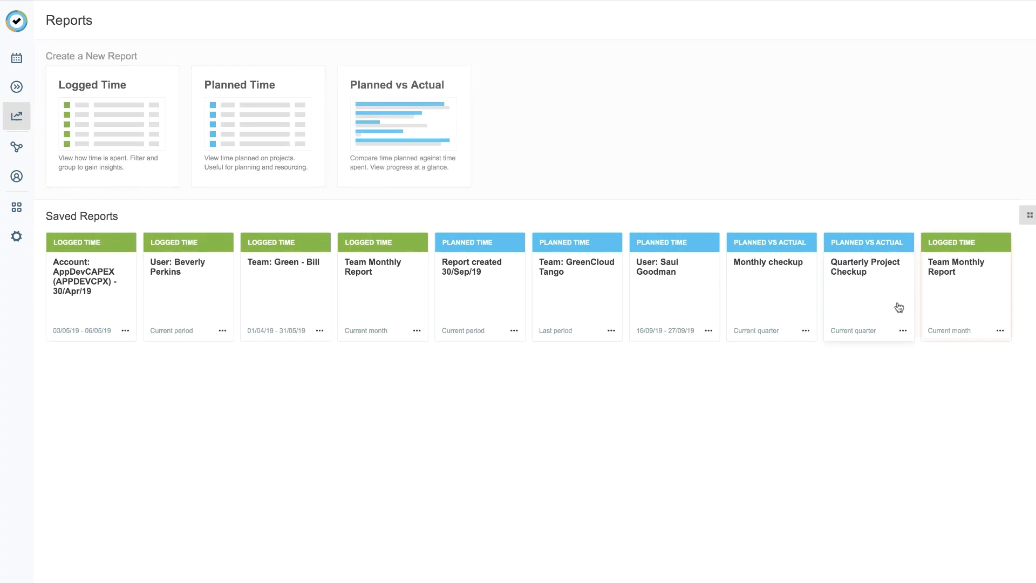
left_click(964, 303)
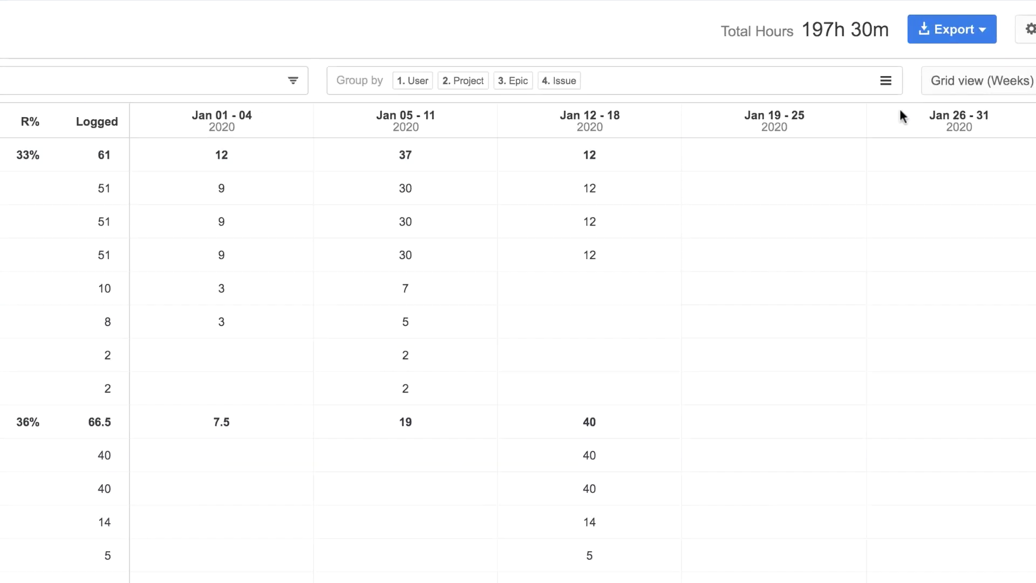
Show the Export dropdown with PDF, Print, CSV, XLS and XLSX options
left_click(937, 39)
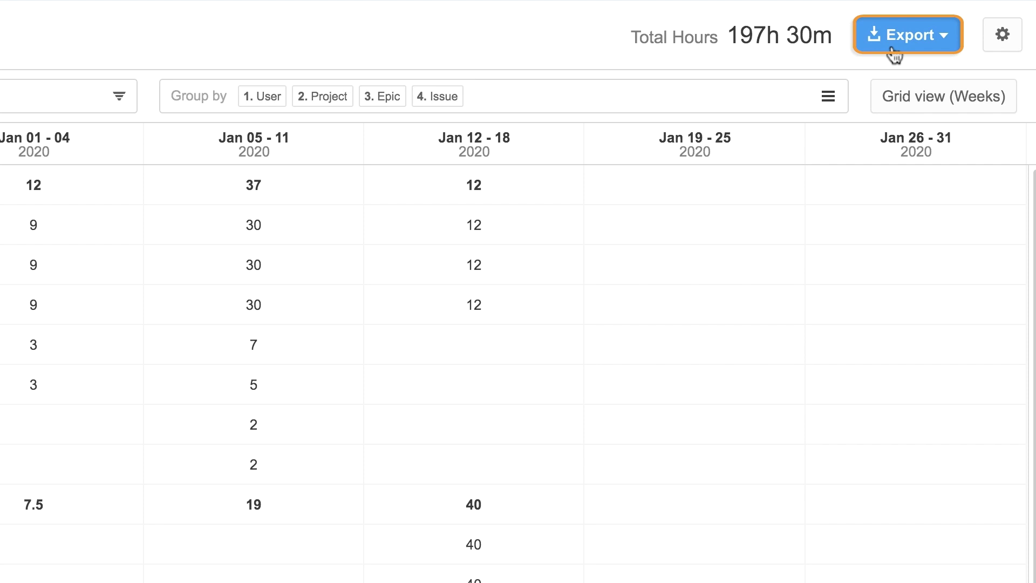
left_click(893, 53)
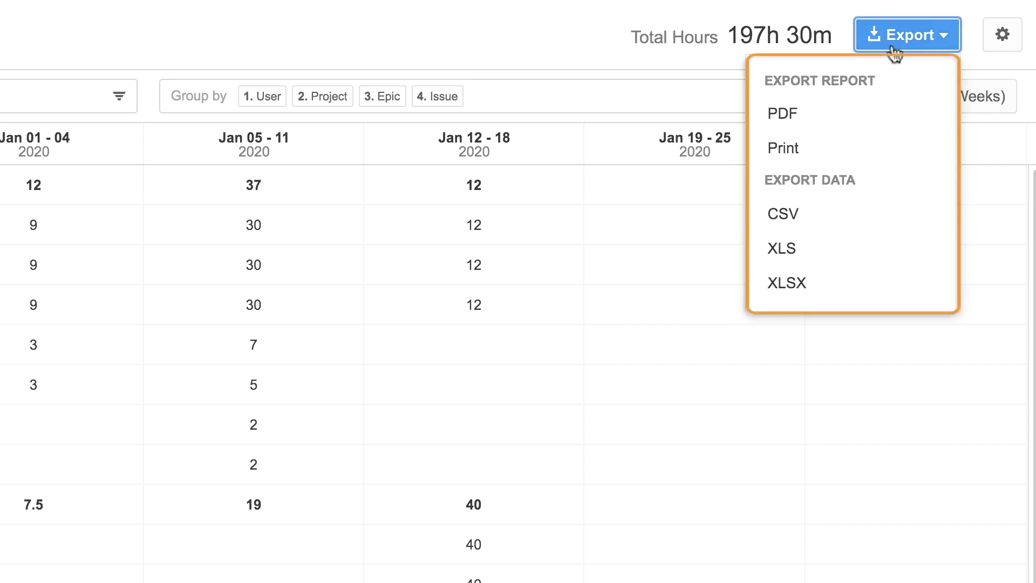